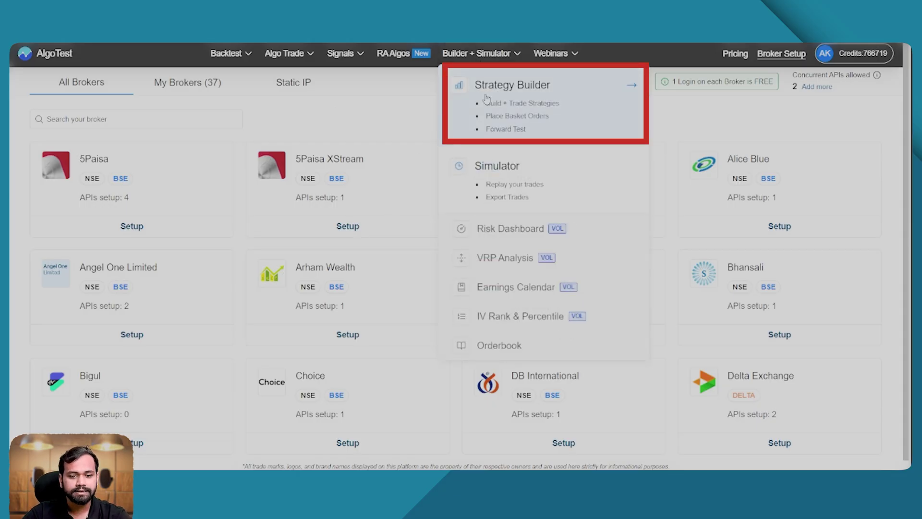
# - Buy the 25000 put and the 26850 call in the Strategy Builder
pyautogui.click(513, 86)
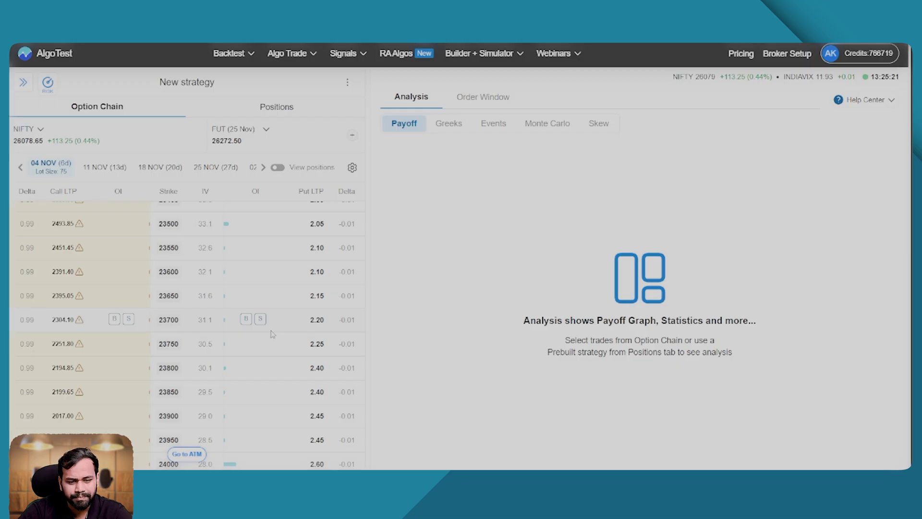
pyautogui.scroll(-3, 271, 334)
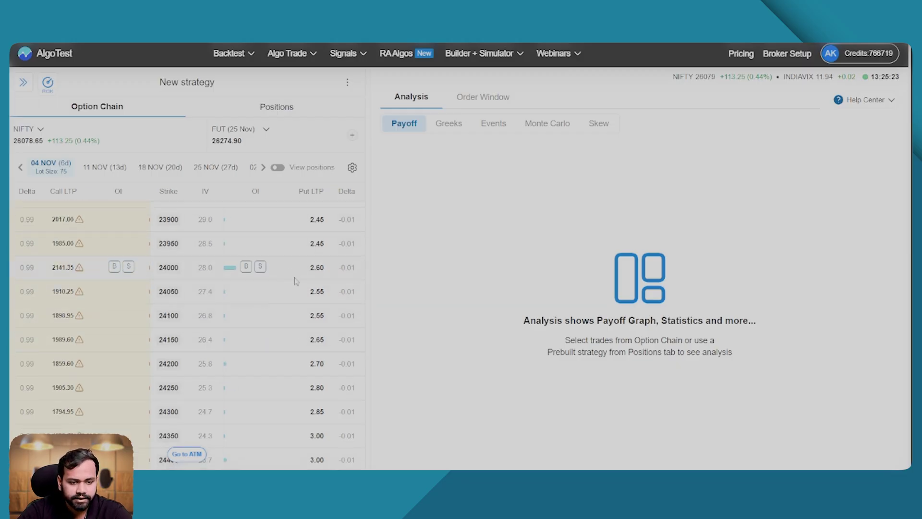
pyautogui.scroll(-5, 268, 301)
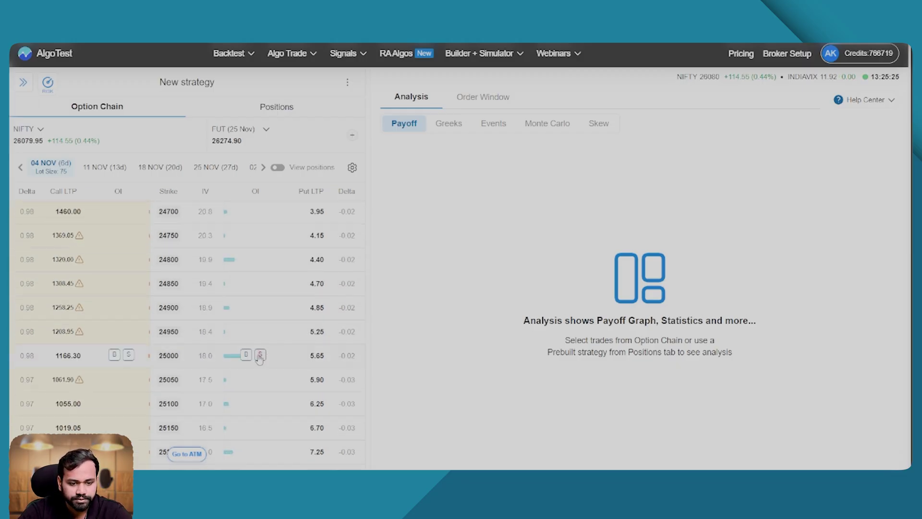
pyautogui.click(245, 355)
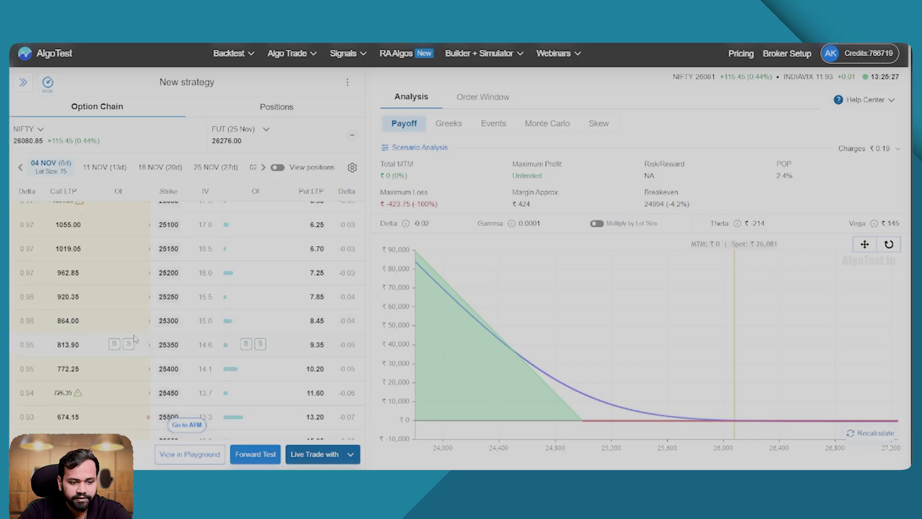
pyautogui.scroll(-10, 144, 353)
pyautogui.scroll(-3, 112, 353)
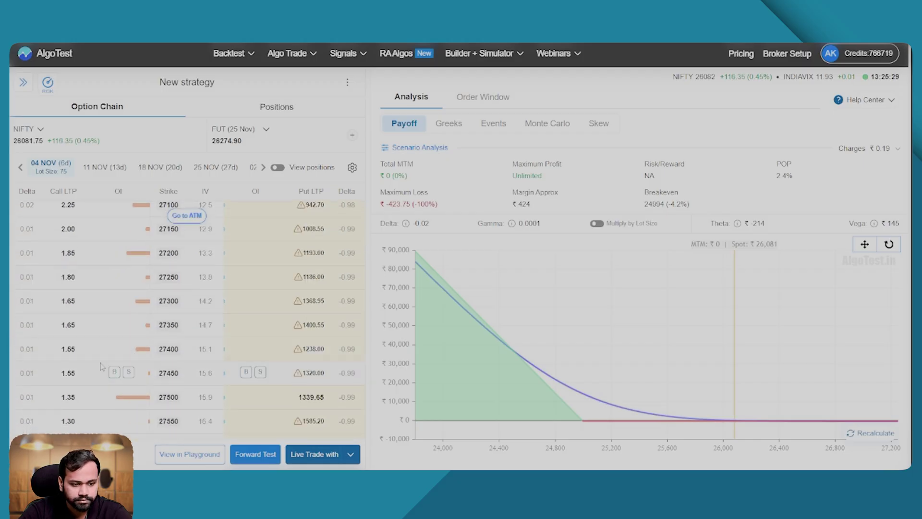
pyautogui.scroll(3, 114, 353)
pyautogui.click(114, 280)
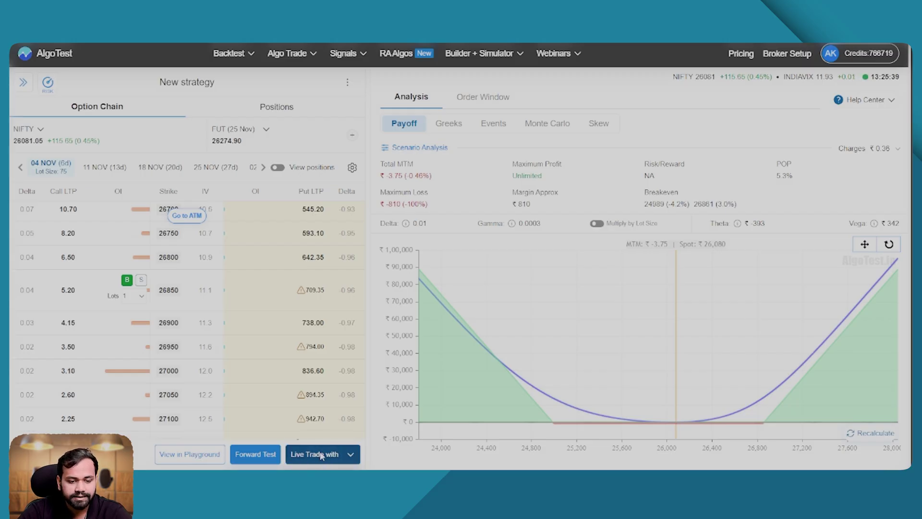
# - Choose three logged-in brokers for live trading
pyautogui.click(322, 455)
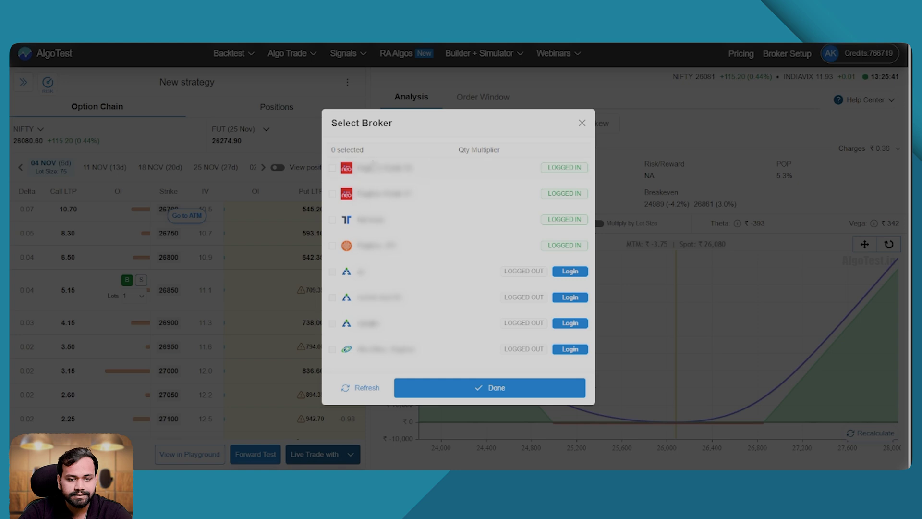
pyautogui.click(333, 169)
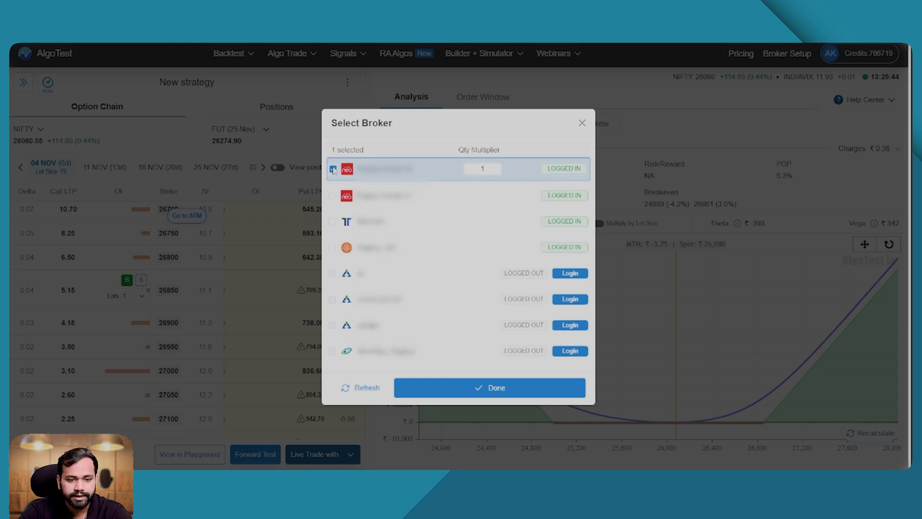
pyautogui.click(335, 198)
pyautogui.click(335, 225)
pyautogui.click(332, 251)
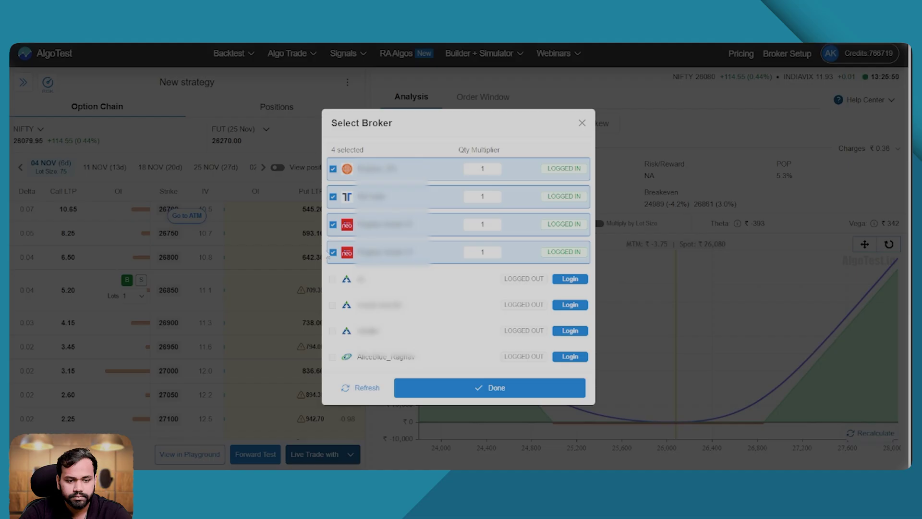
pyautogui.click(452, 387)
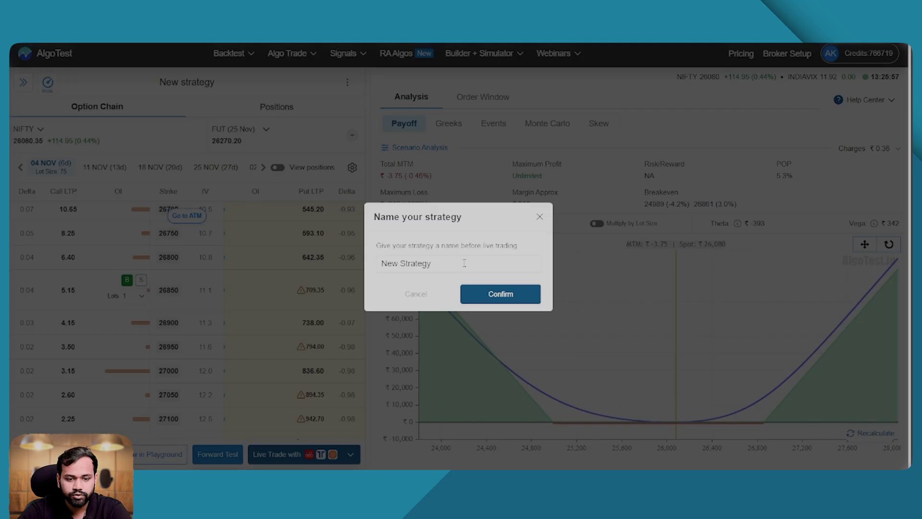
# - Name the strategy 'Testyoutbe' and confirm it
pyautogui.click(464, 263)
pyautogui.hotkey('ctrl', 'a')
pyautogui.press('BackSpace')
pyautogui.write('Test')
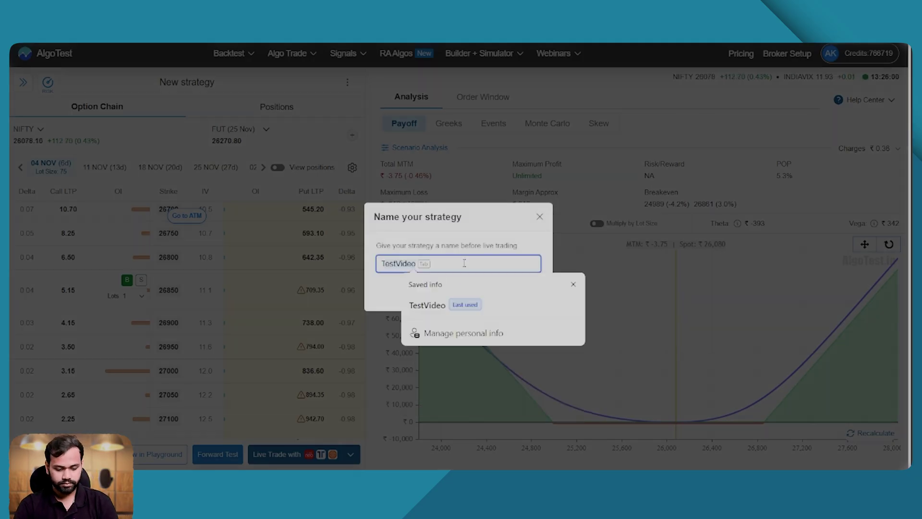
pyautogui.write('youtbe')
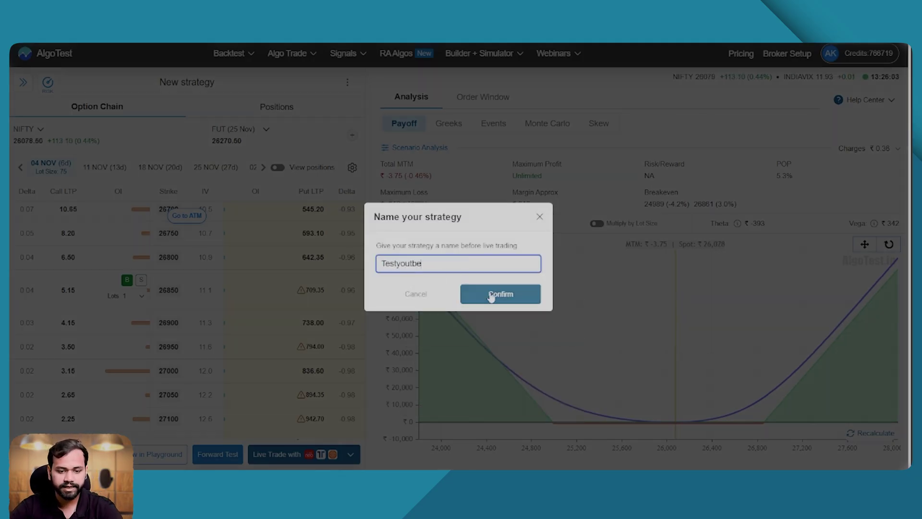
pyautogui.click(491, 296)
pyautogui.click(492, 296)
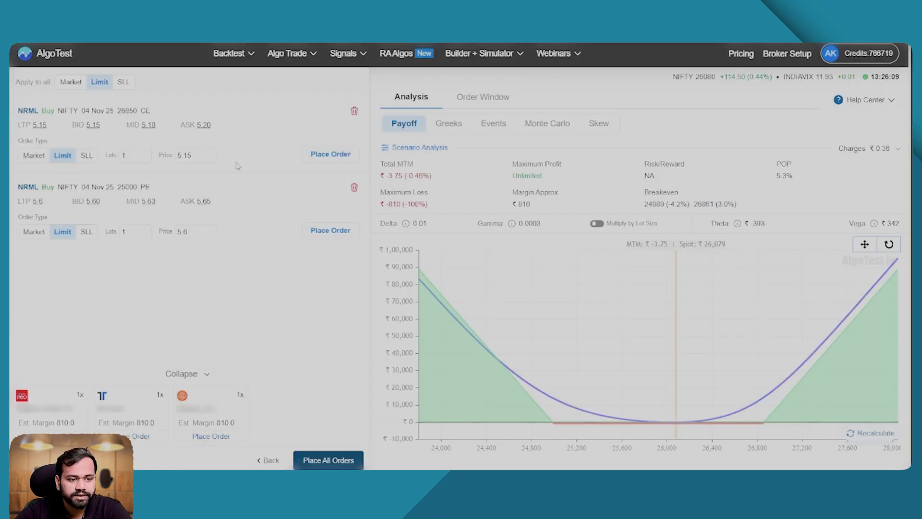
# - Try Market, Limit and SLL order types, ending with Market applied to both legs
pyautogui.click(70, 82)
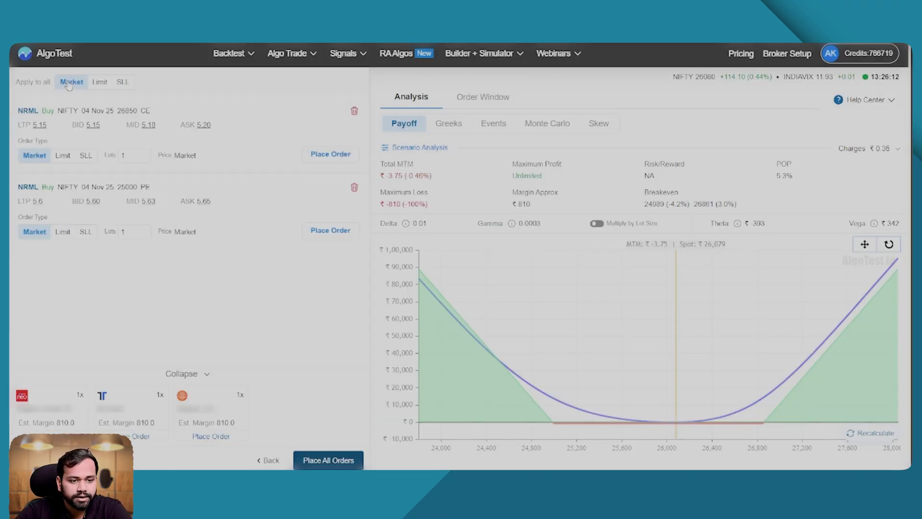
pyautogui.click(100, 82)
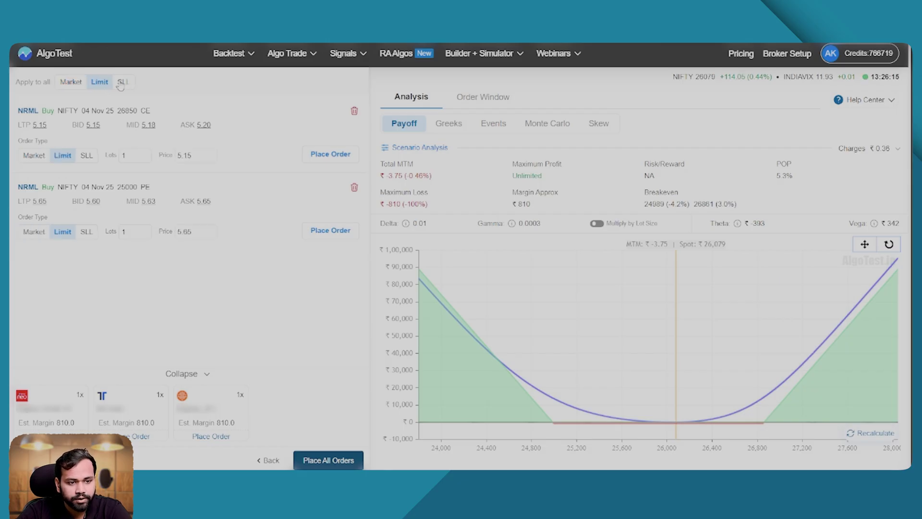
pyautogui.click(122, 82)
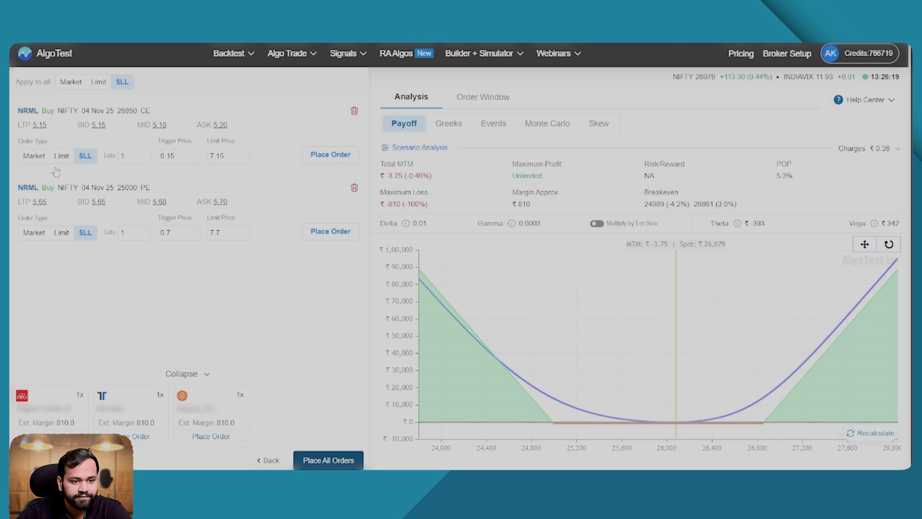
pyautogui.click(37, 157)
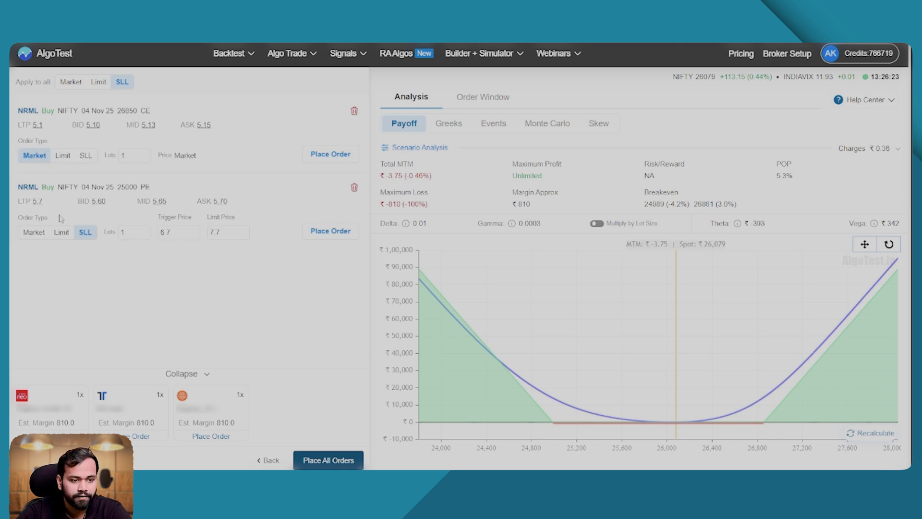
pyautogui.click(62, 232)
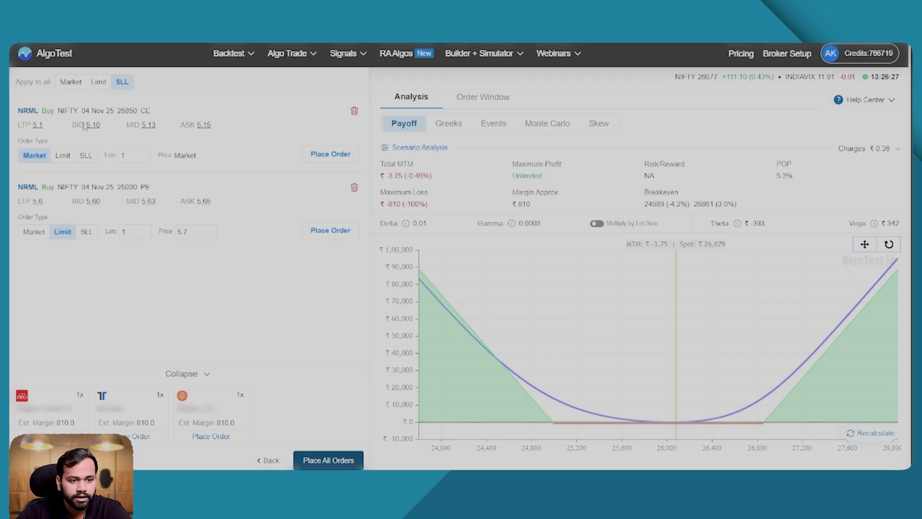
pyautogui.click(71, 82)
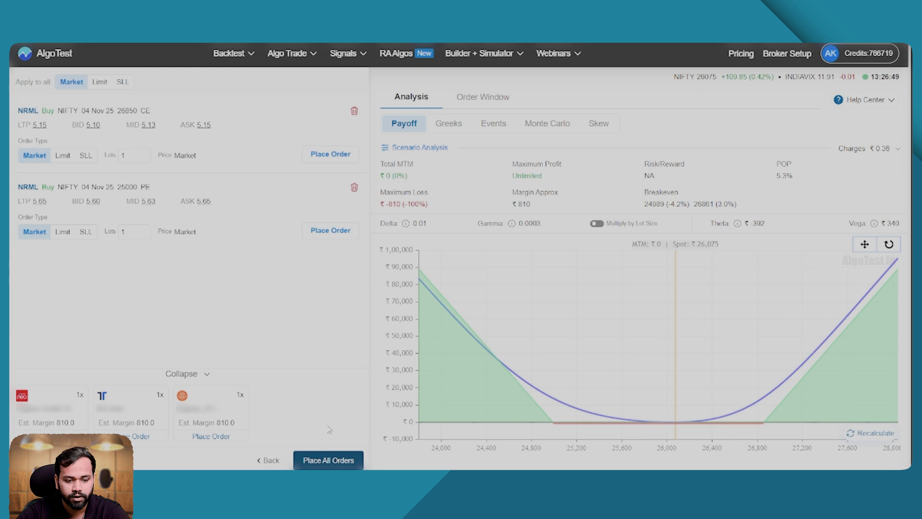
# - Place all strangle orders across the three brokers
pyautogui.click(337, 463)
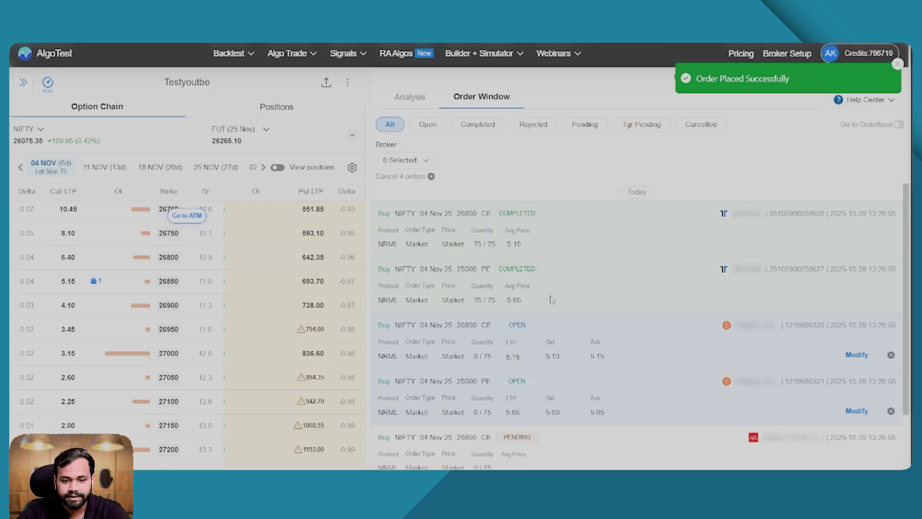
pyautogui.scroll(-1, 560, 234)
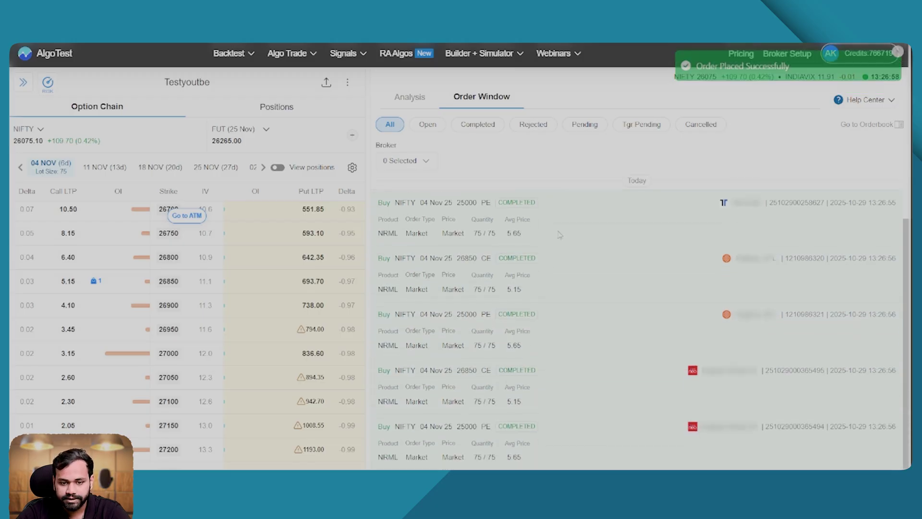
pyautogui.scroll(1, 530, 275)
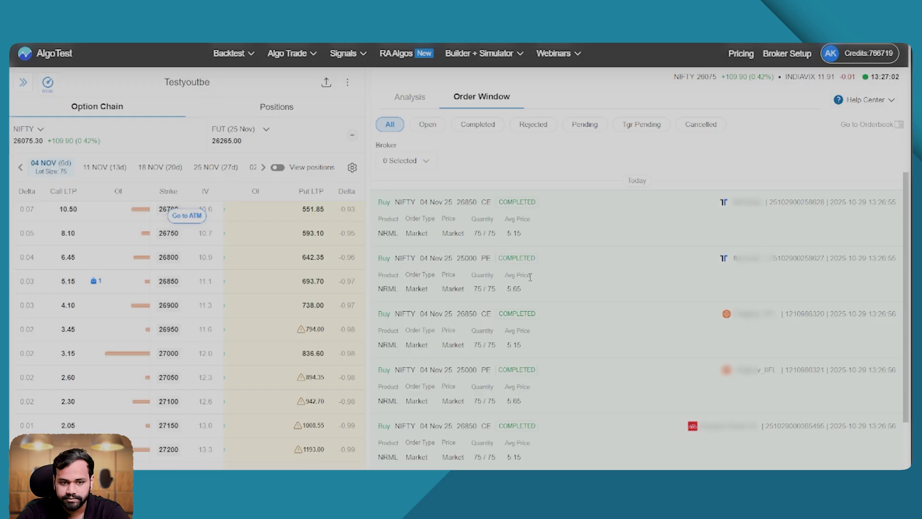
pyautogui.click(277, 107)
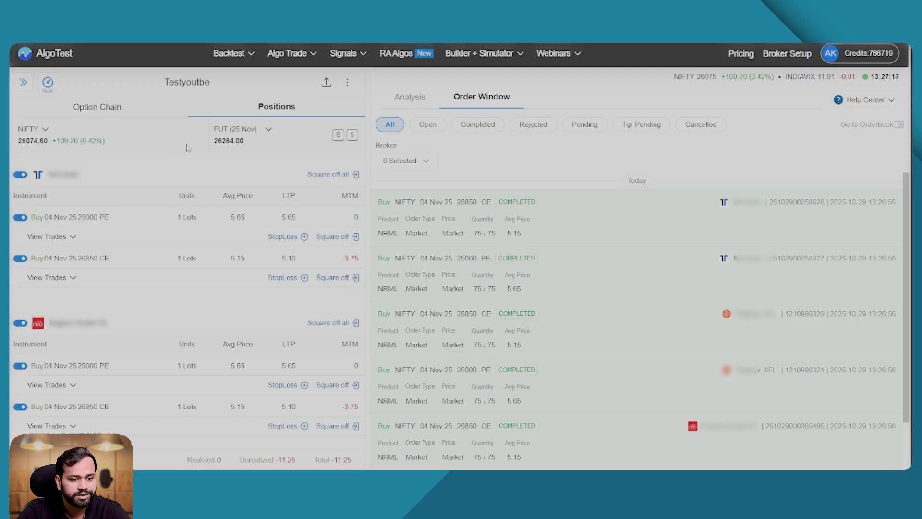
pyautogui.scroll(-1, 309, 247)
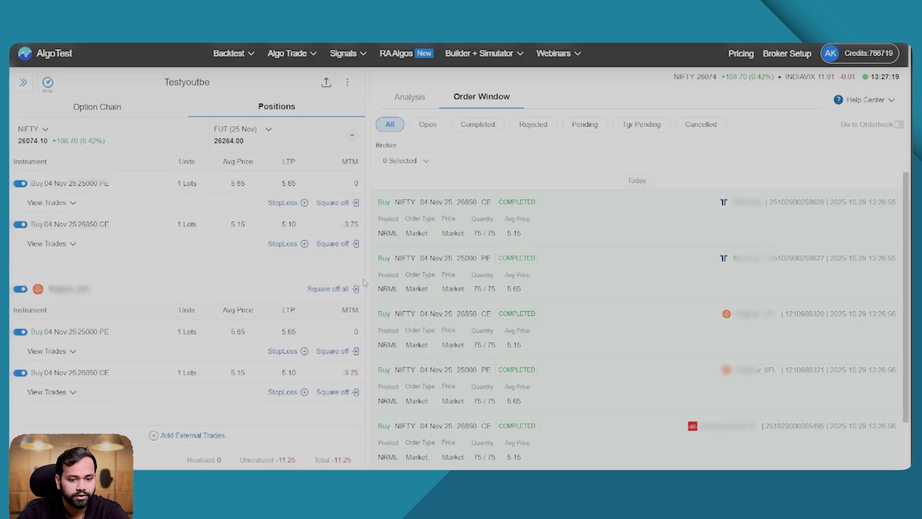